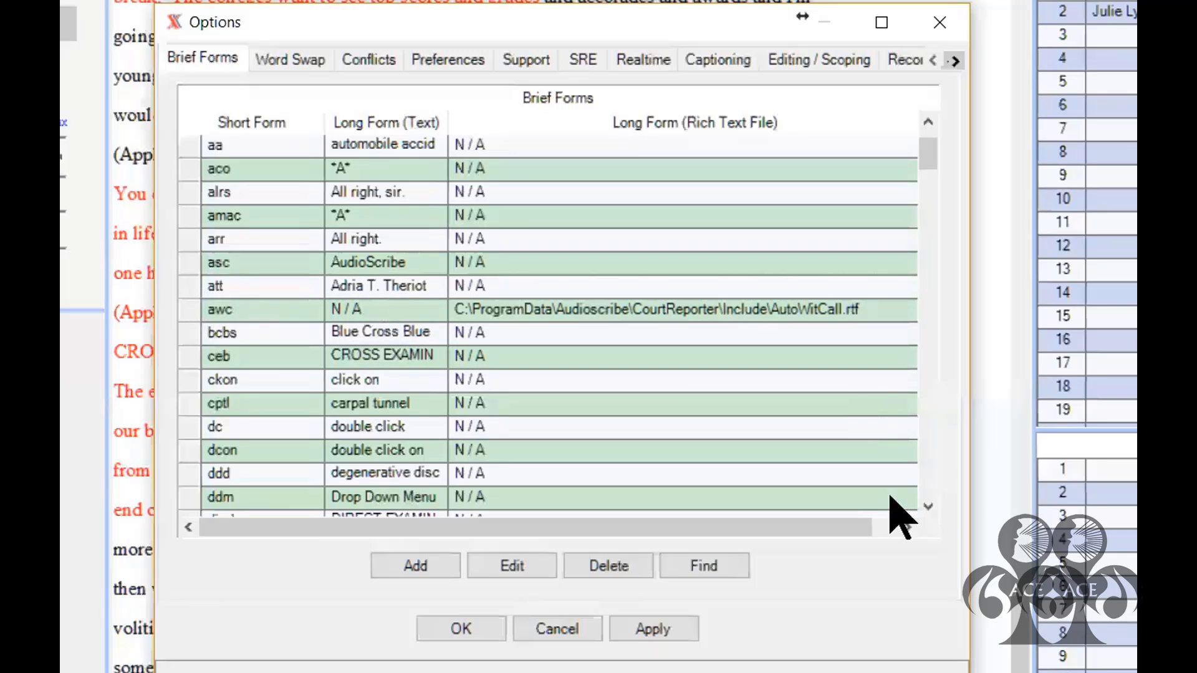
Step: Start adding a brief form with the short form "orsurg"
left_click(928, 506)
left_click(928, 506)
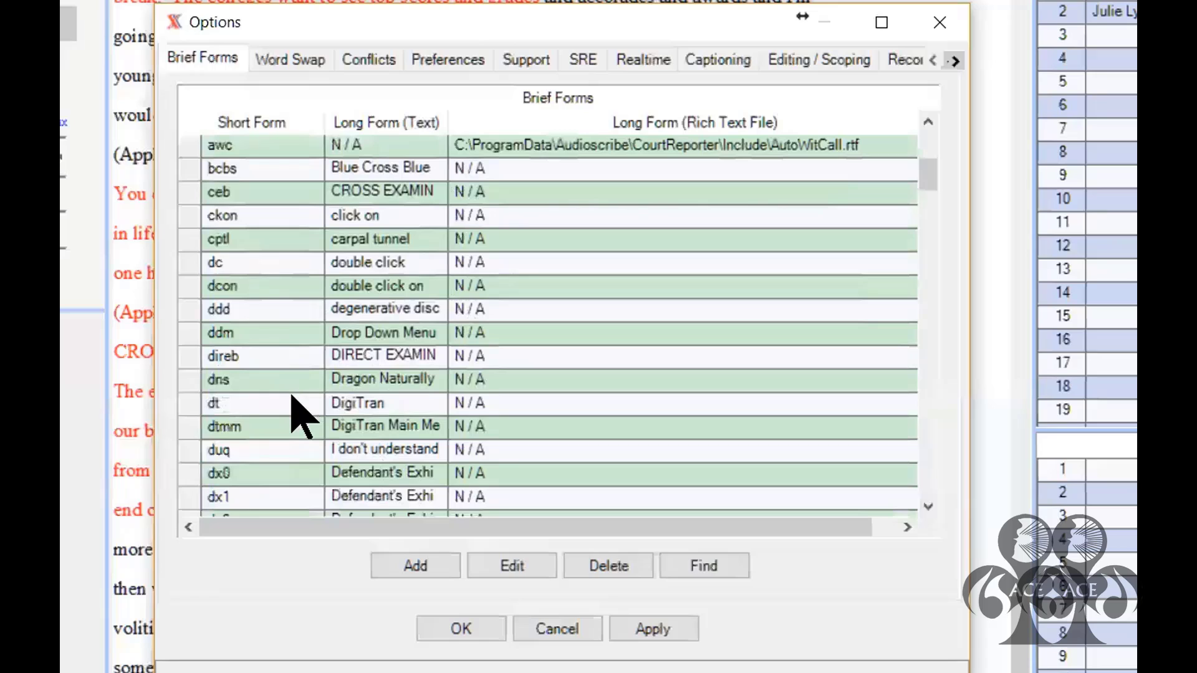
left_click(429, 567)
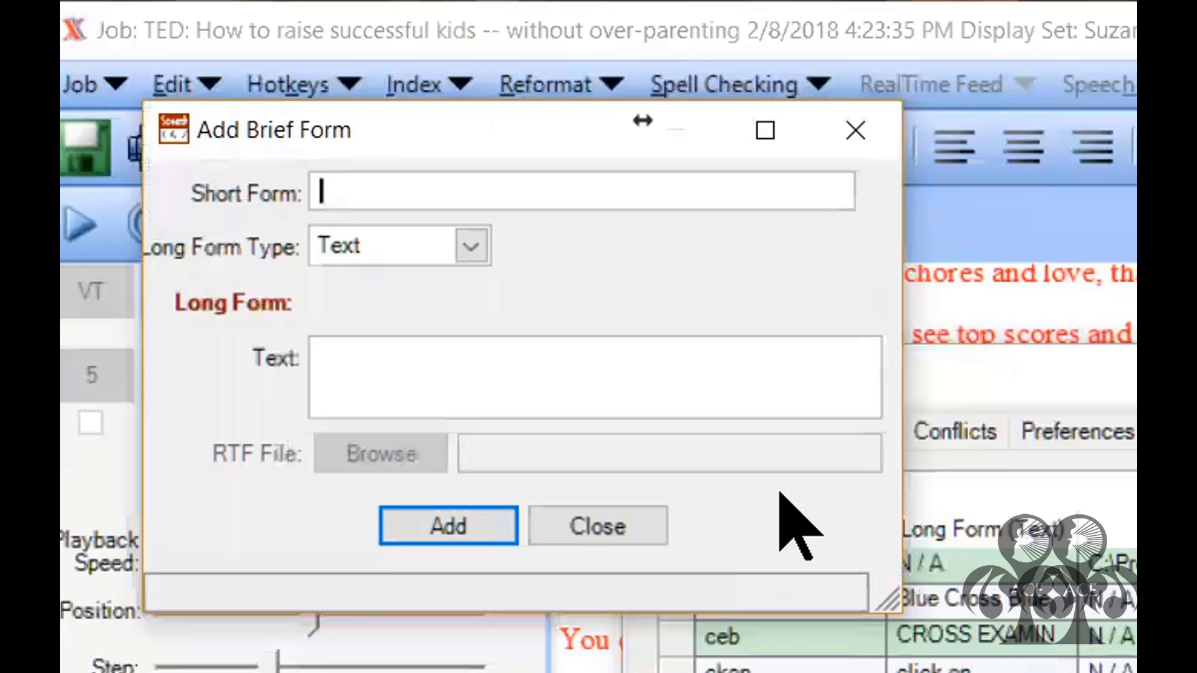
type("or")
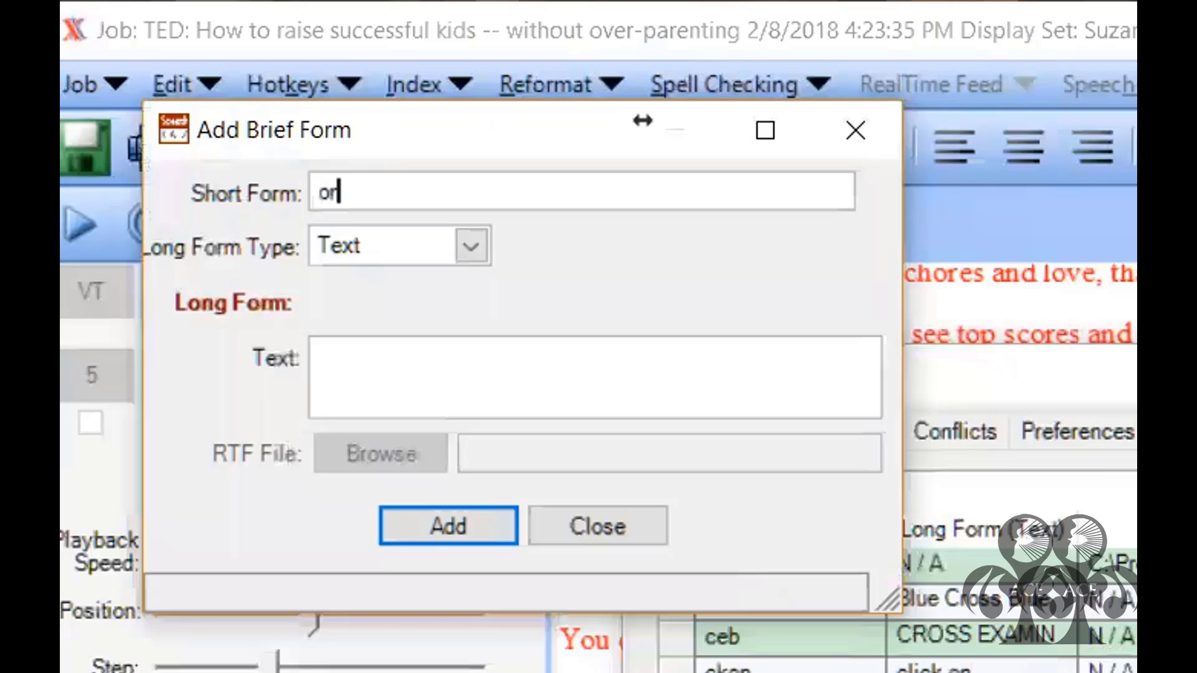
type("surg")
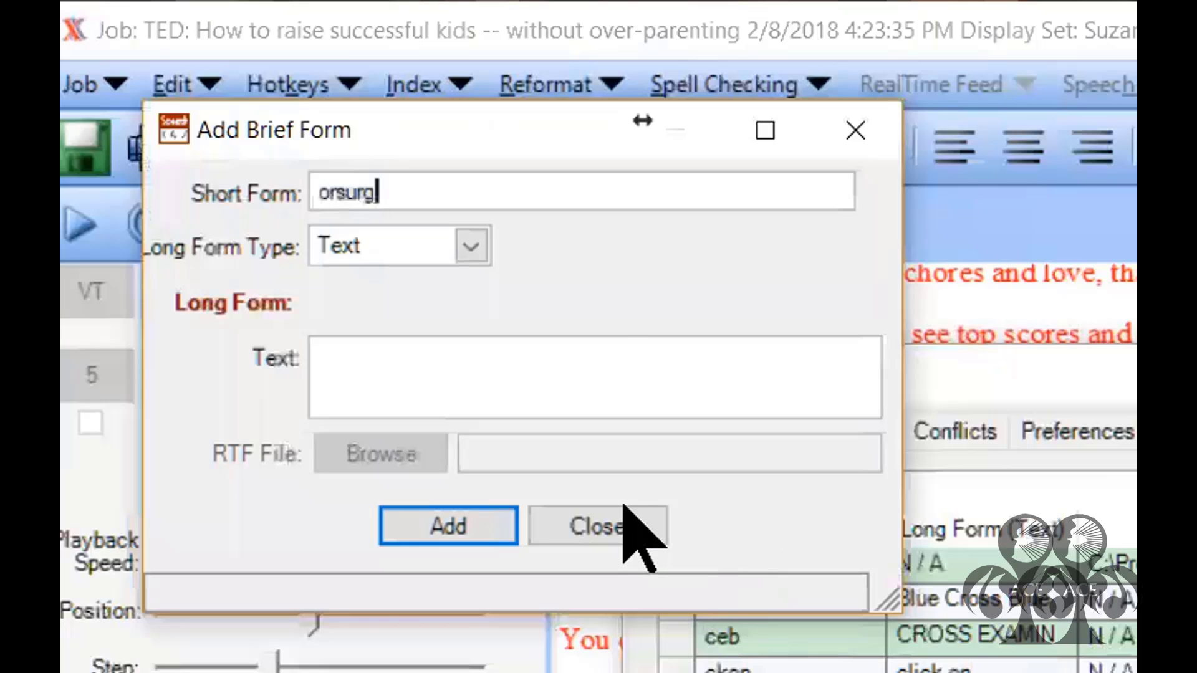
Step: Enter "Orthopaedic surgeon" as the long form text, add the brief form, and return to the transcript
left_click(595, 360)
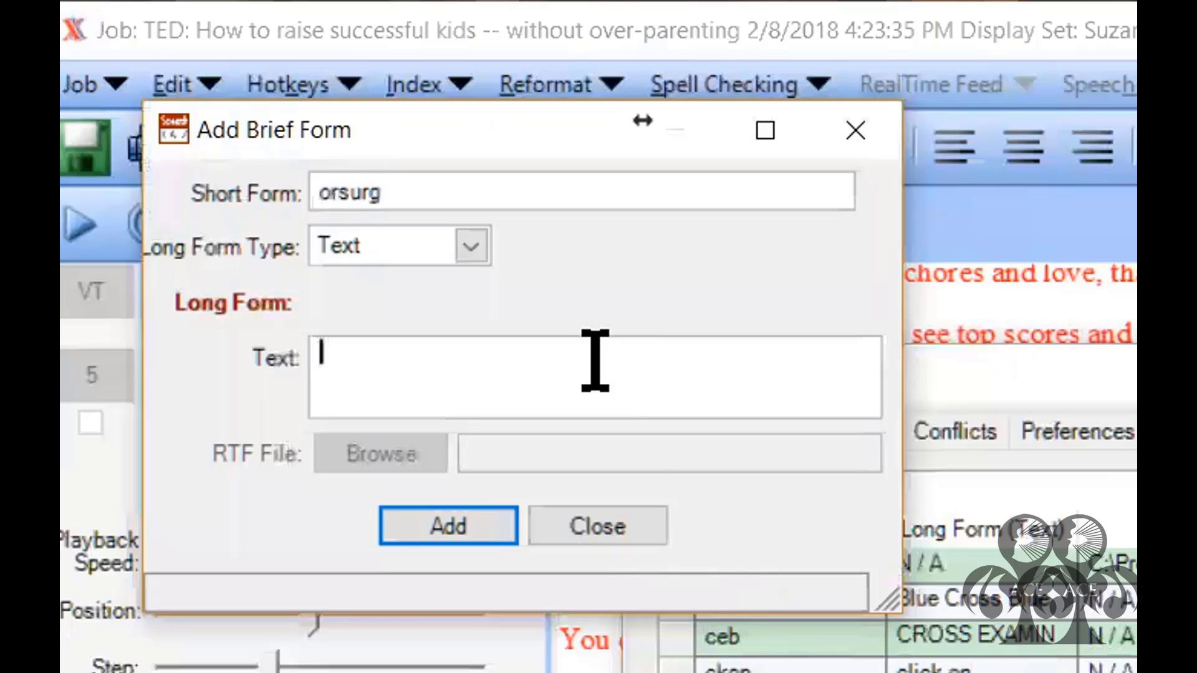
type("Or")
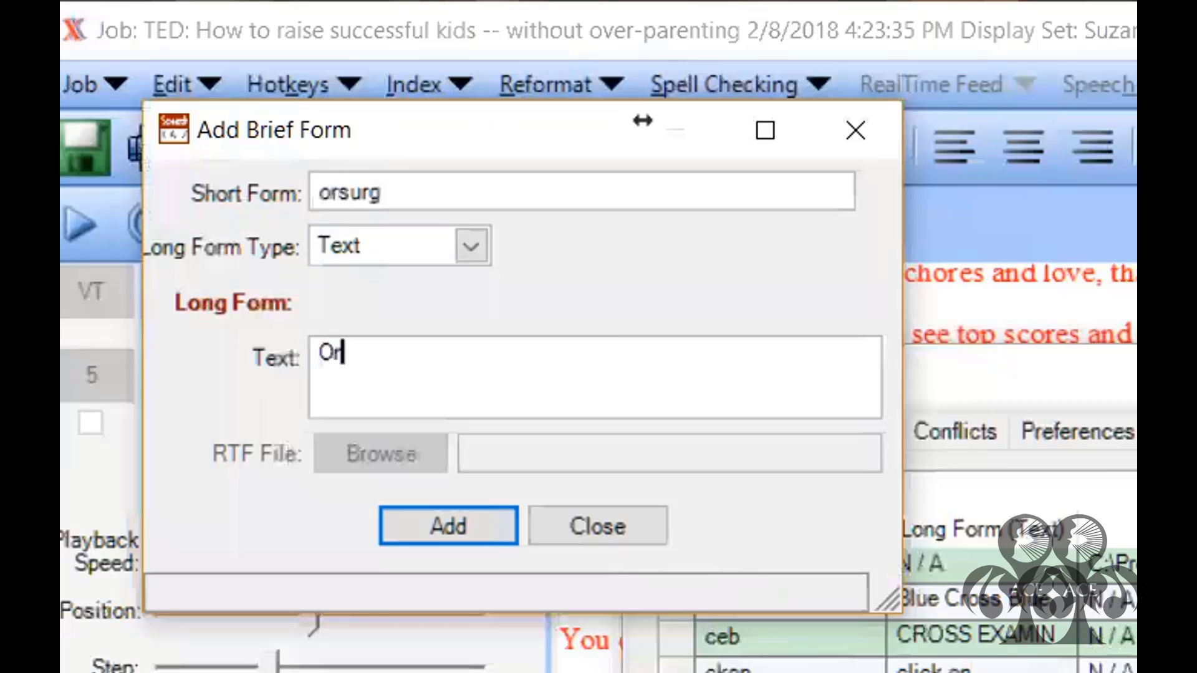
type("thopa")
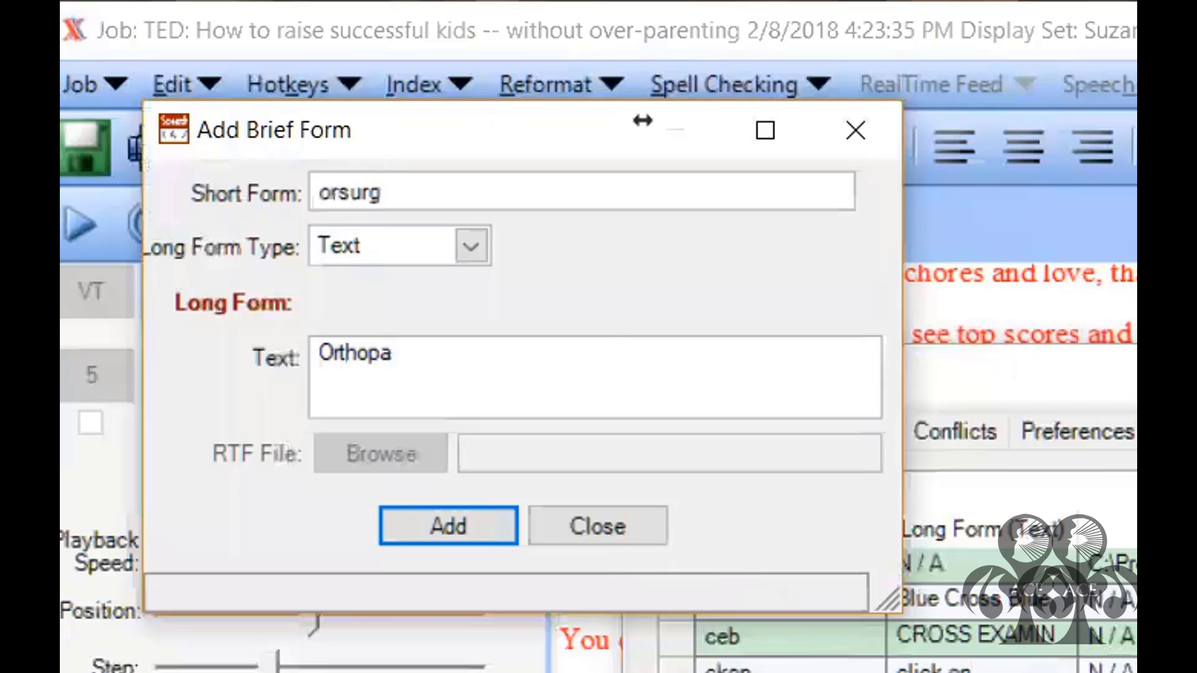
type("edic Surgeon")
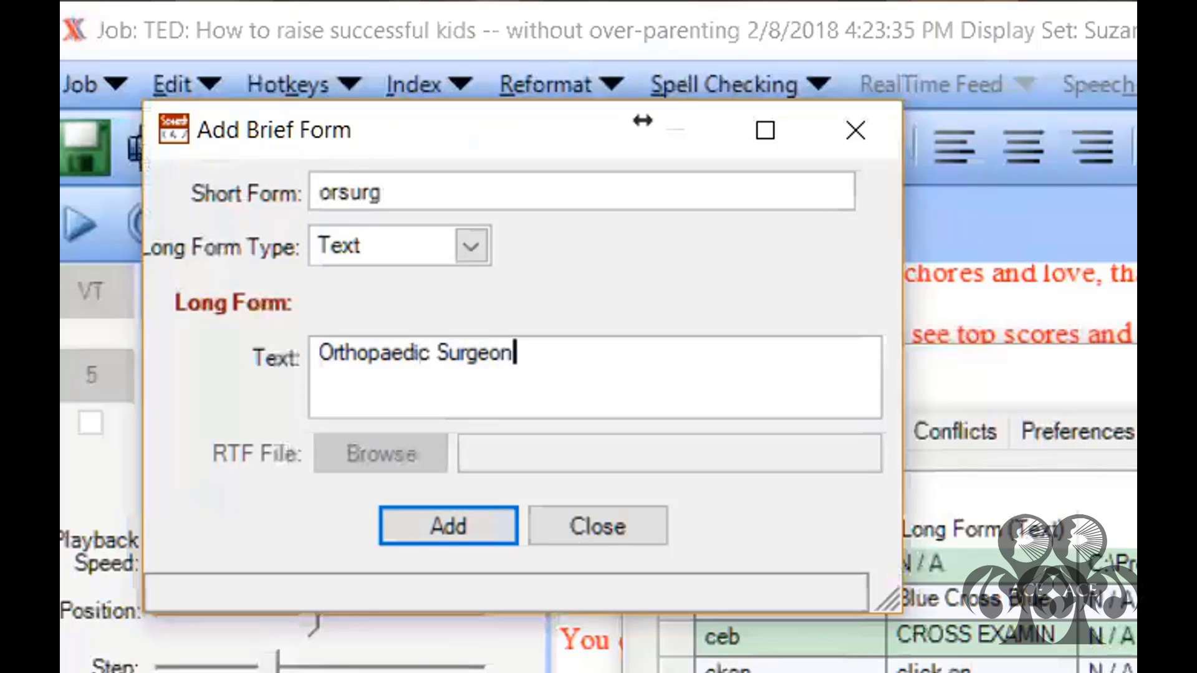
left_click(435, 351)
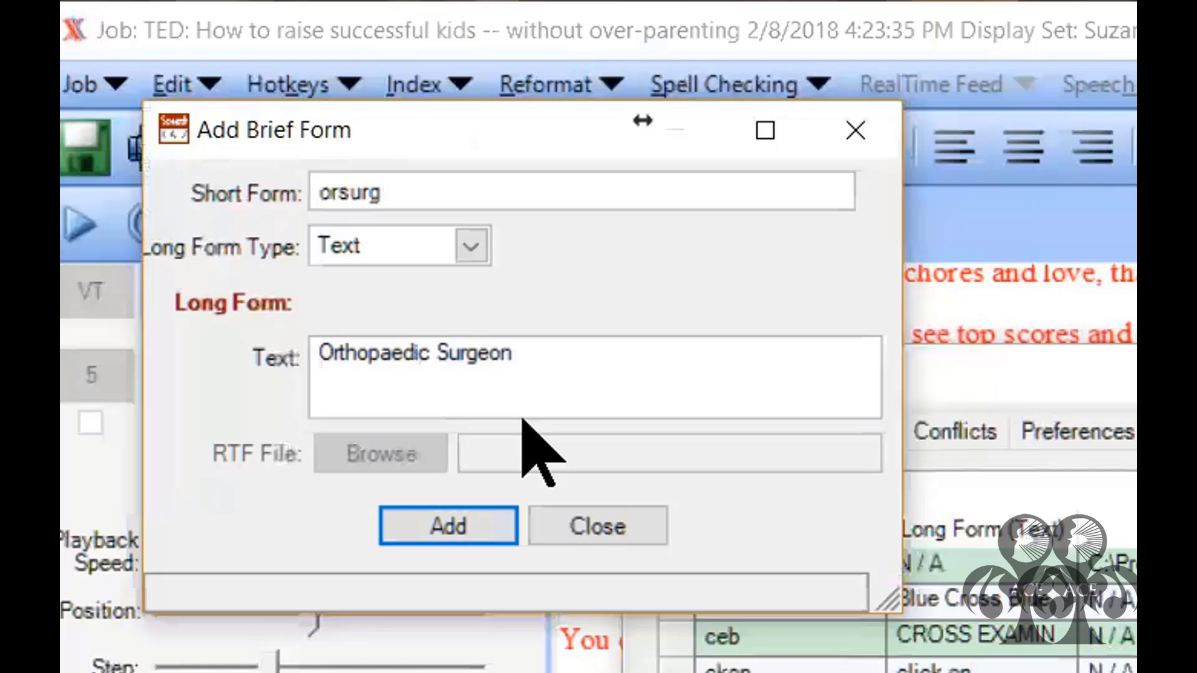
key("Delete")
type("s")
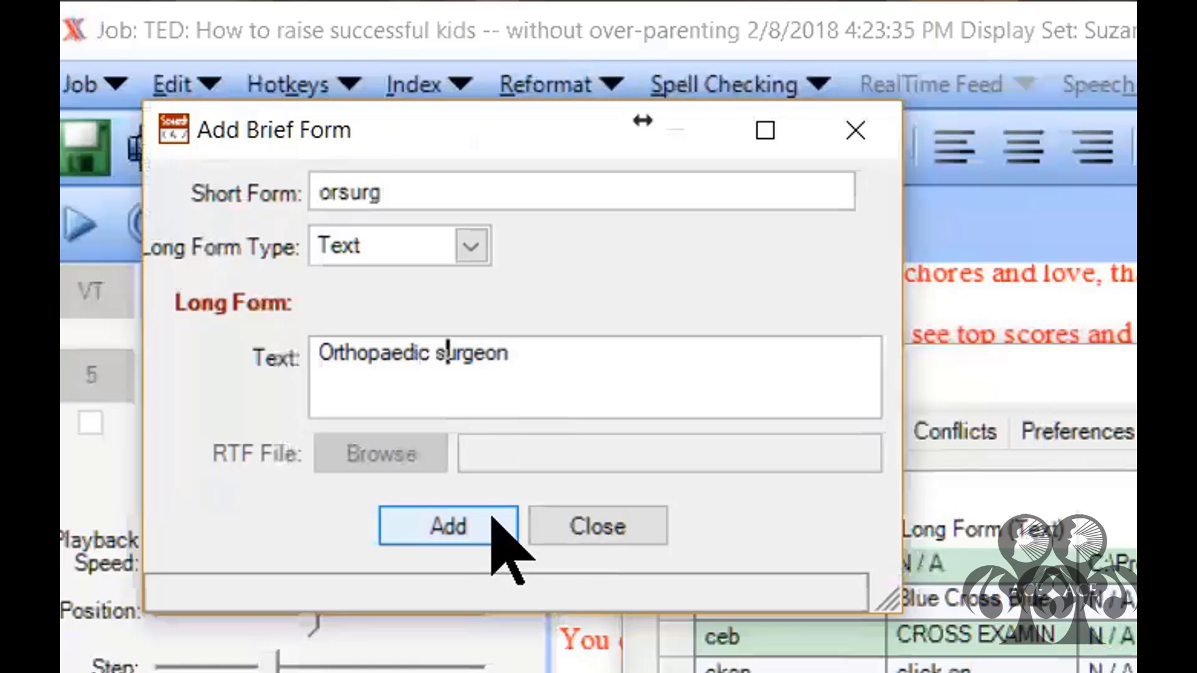
left_click(447, 526)
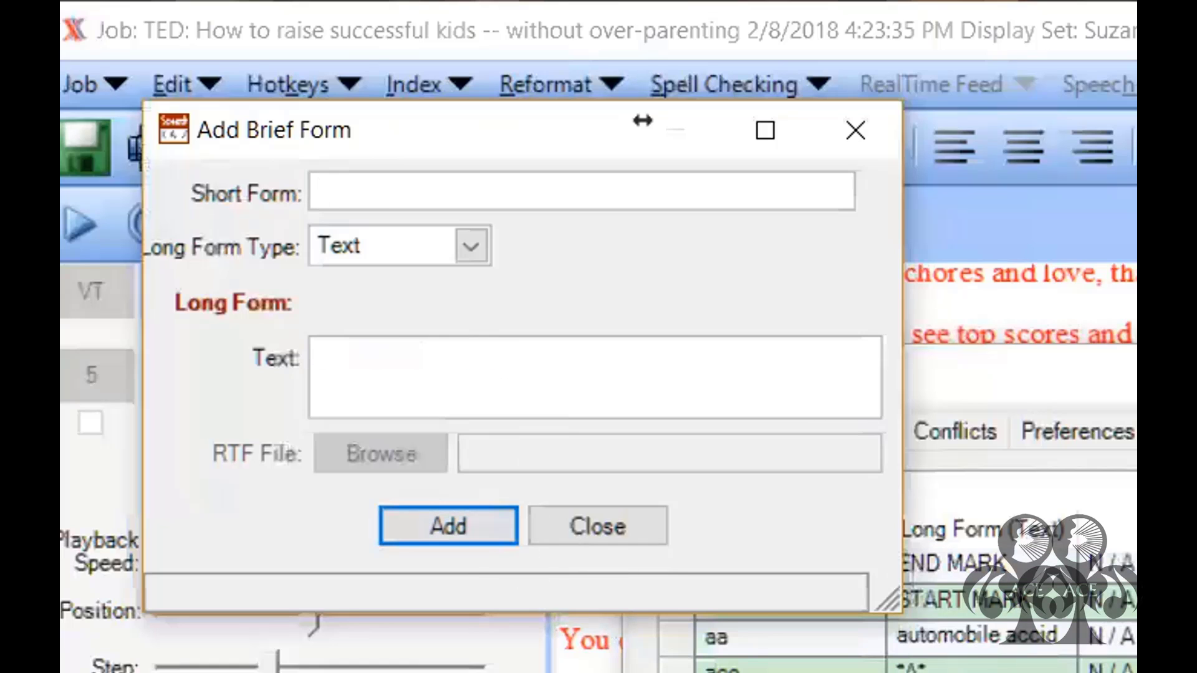
left_click(583, 531)
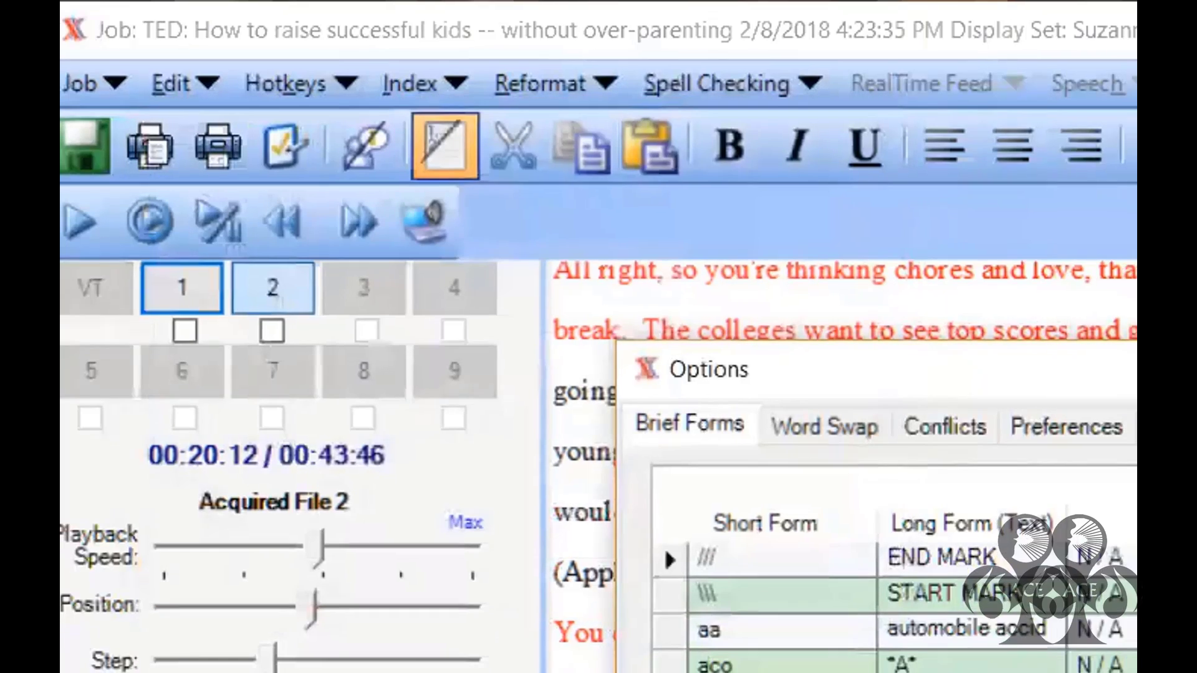
left_click(854, 502)
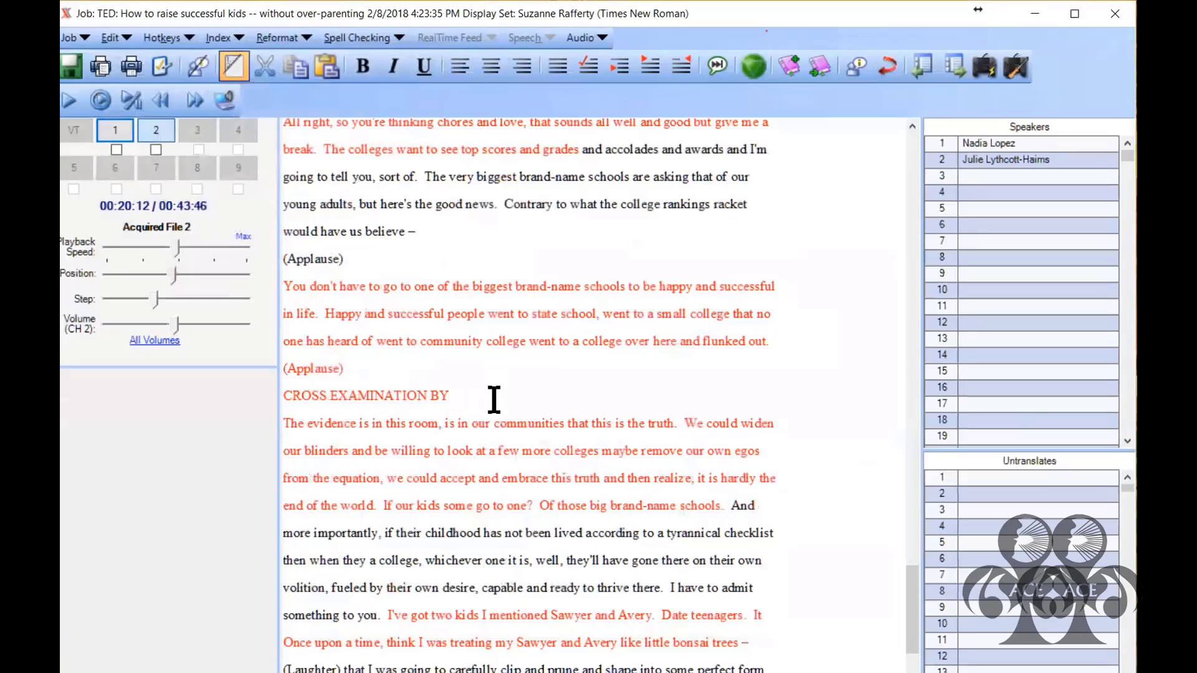
Step: Expand the "orsurg" brief form after "CROSS EXAMINATION BY", and delete the inserted text and extra line
type("orsurg")
key("Return")
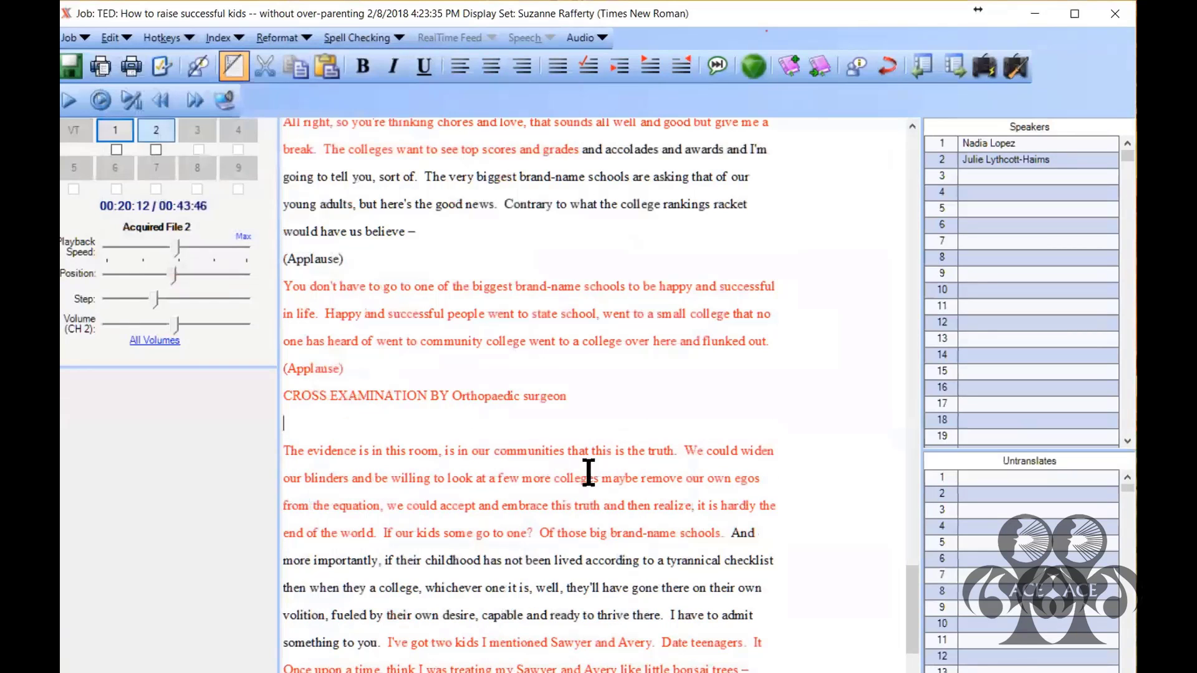
left_click_drag(582, 399, 450, 397)
key("Delete")
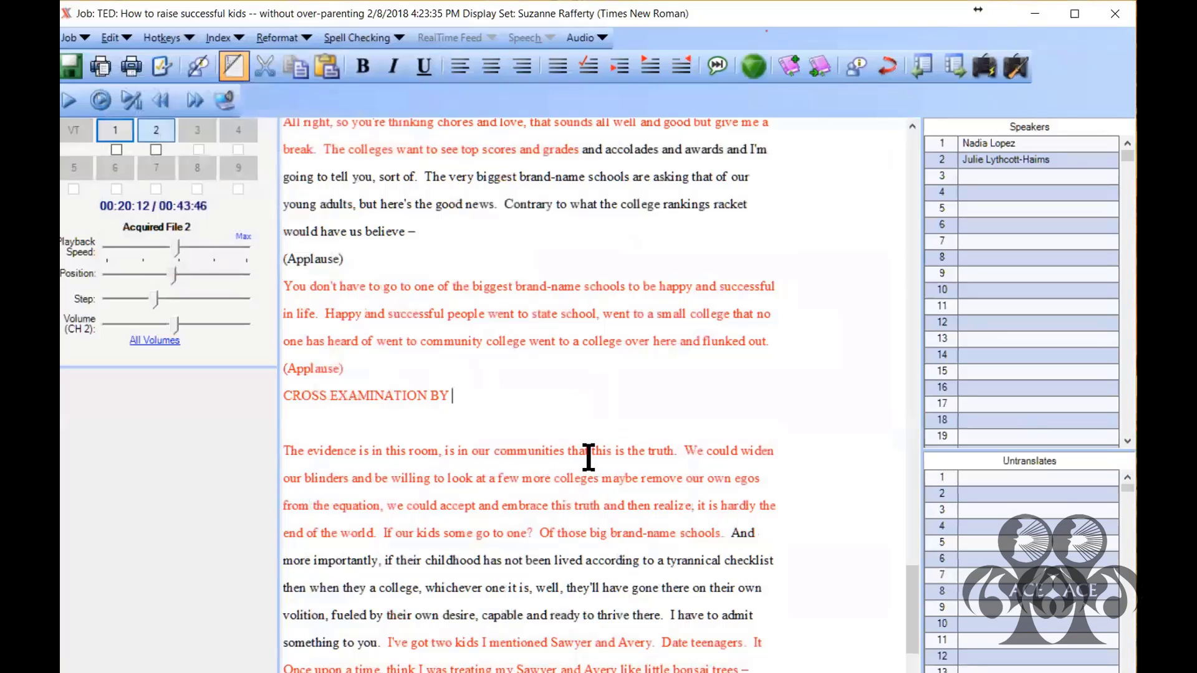
key("Delete")
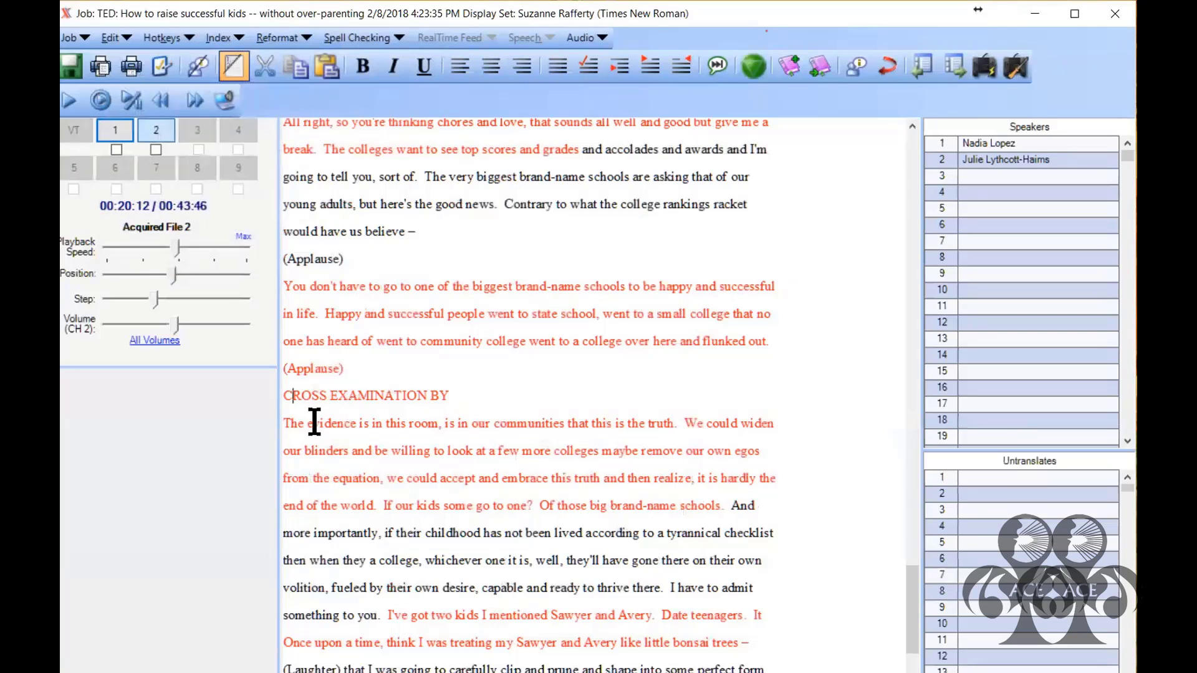
Step: Delete the "CROSS EXAMINATION BY" line word by word
key("BackSpace")
key("ctrl+Delete")
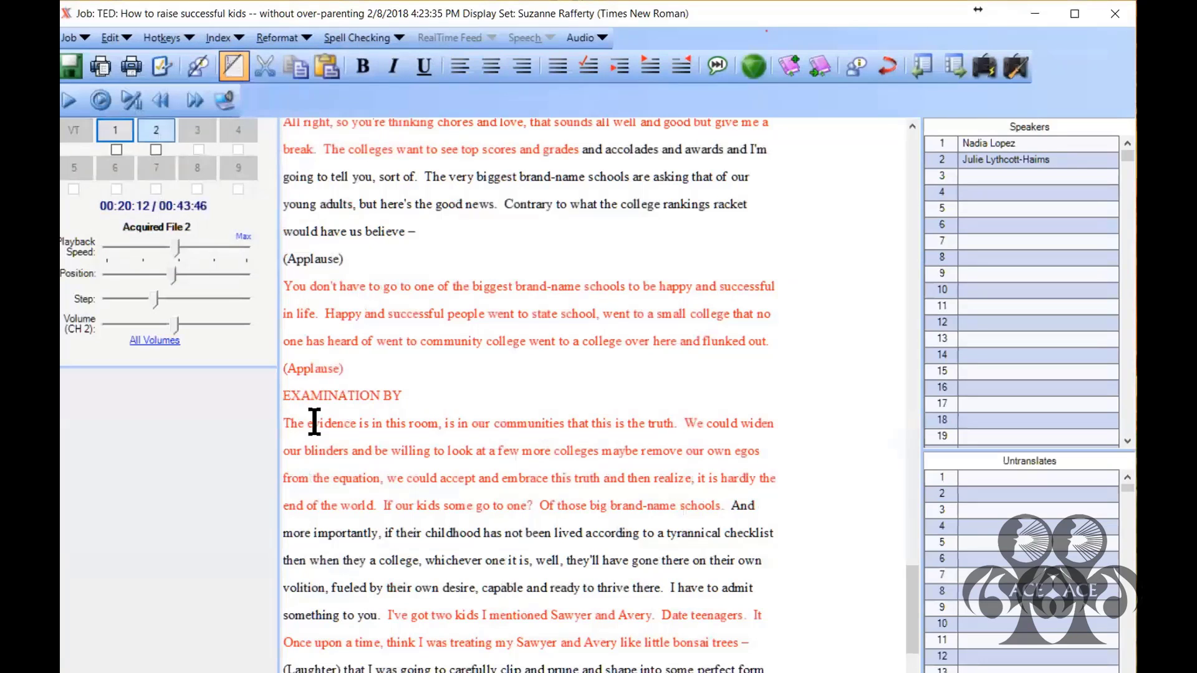
key("ctrl+Delete")
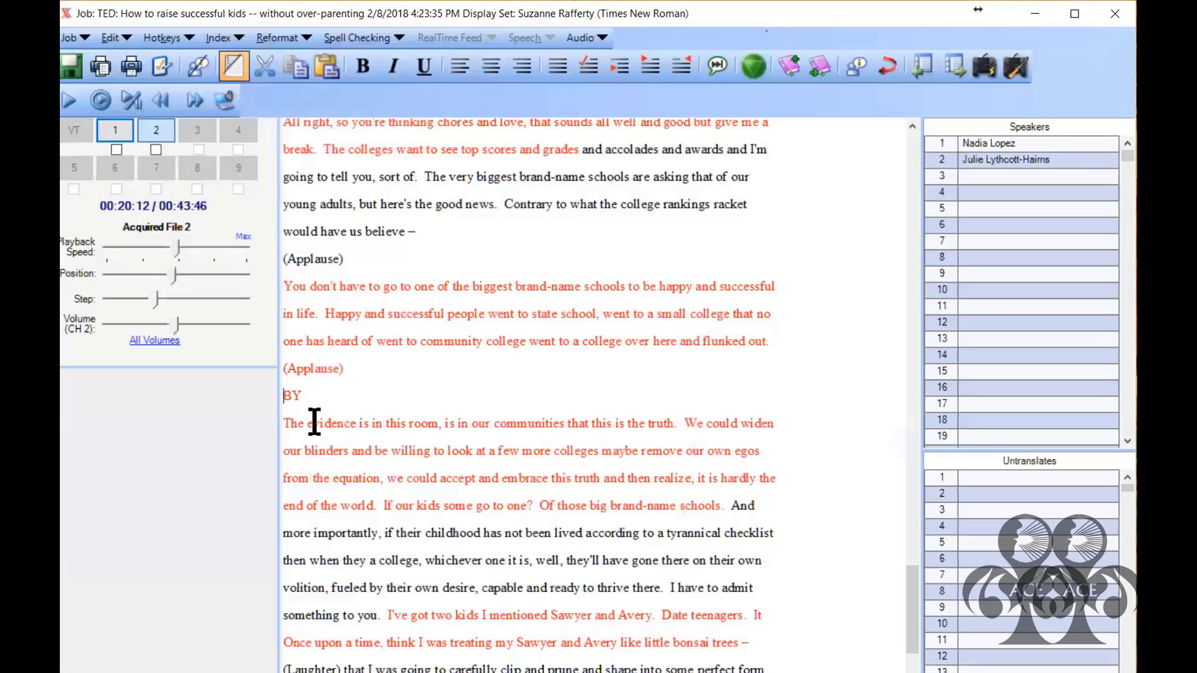
key("ctrl+Delete")
key("ctrl+Delete")
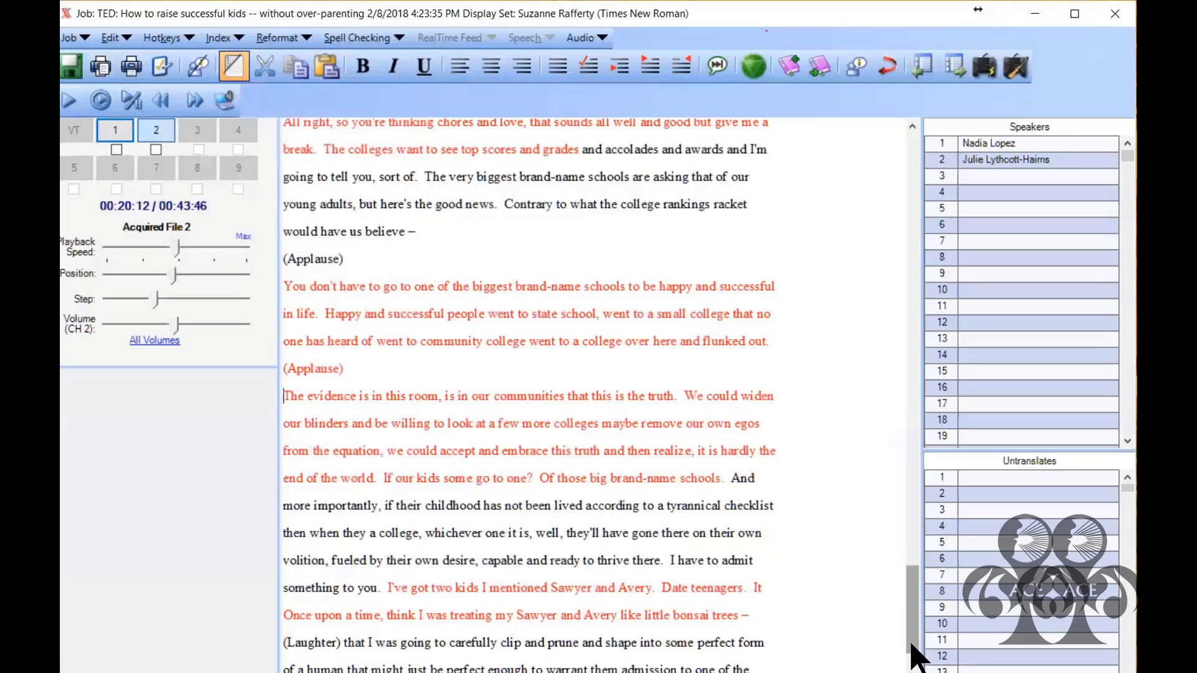
Step: Try enclosing "to strengthen them through chores" in brackets and in parentheses, undoing each one
scroll(911, 658, "down", 4)
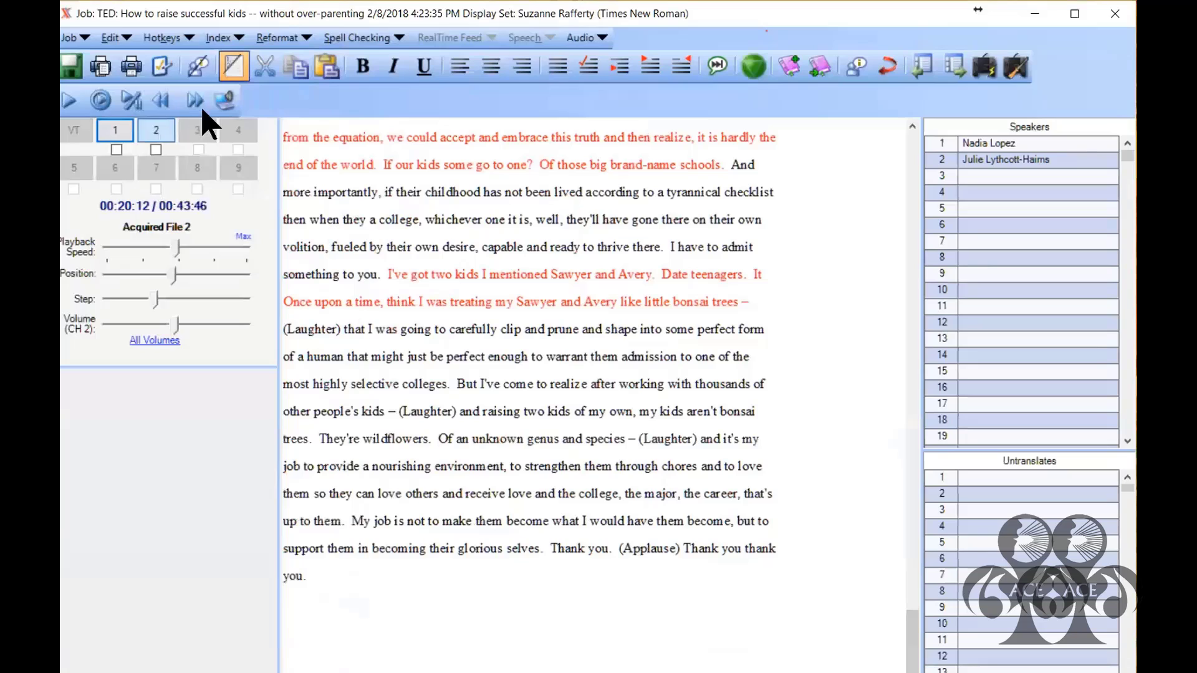
left_click(164, 38)
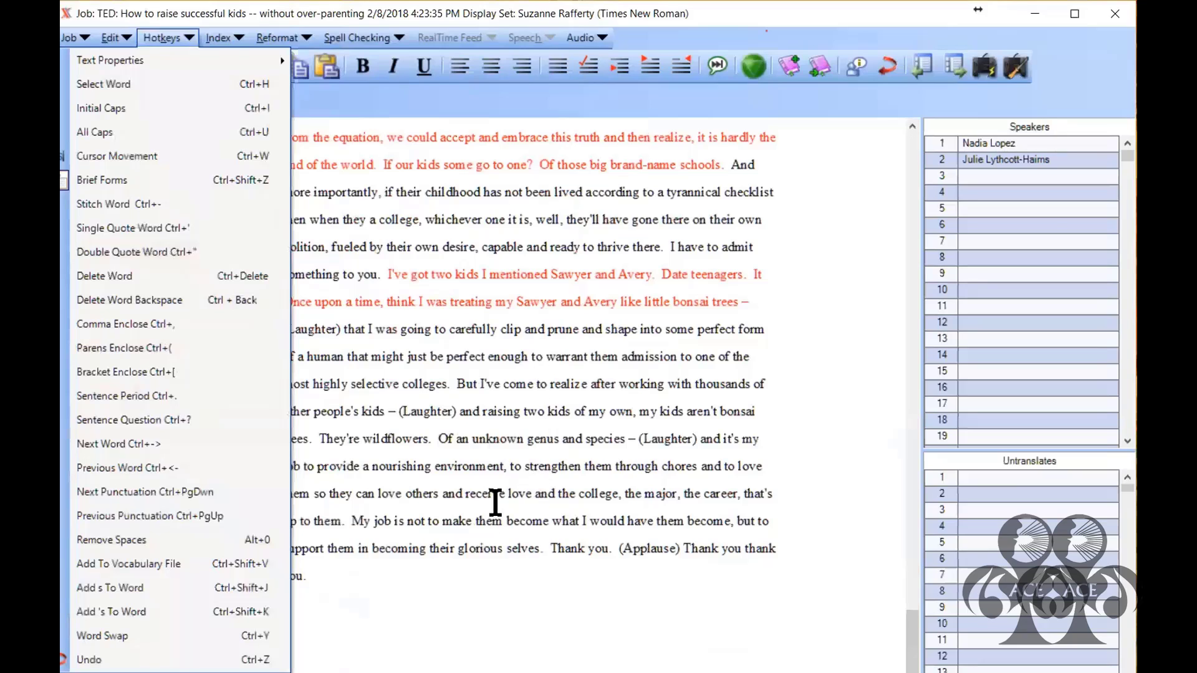
left_click(404, 416)
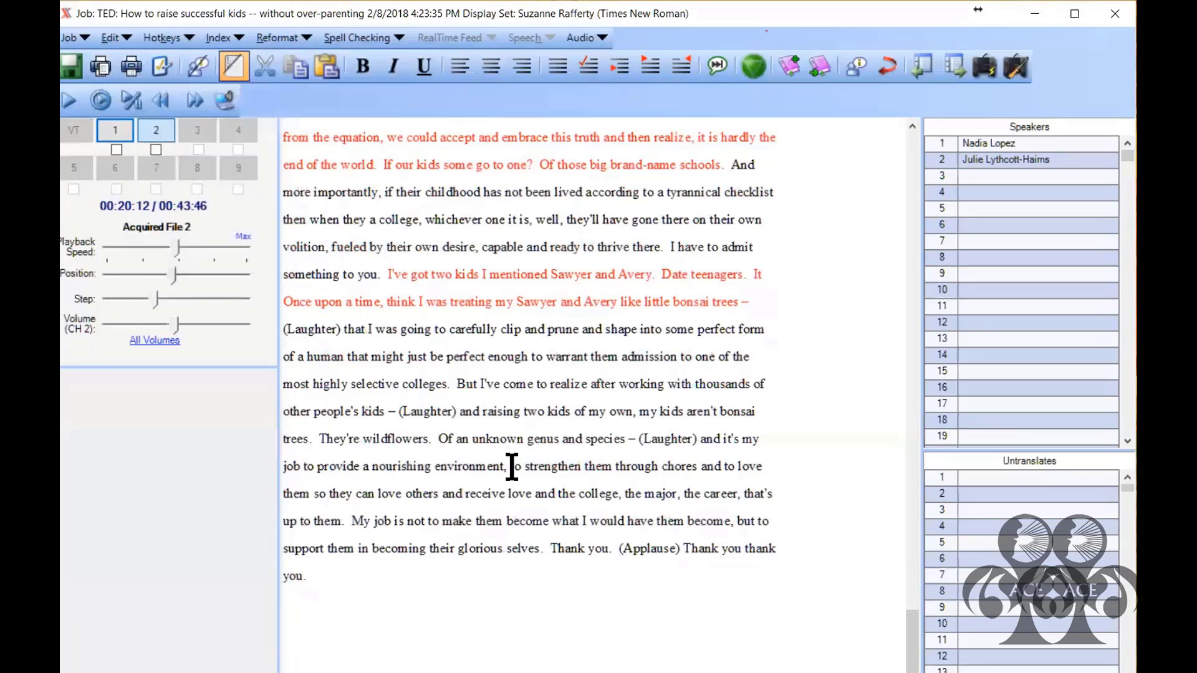
left_click_drag(512, 466, 698, 468)
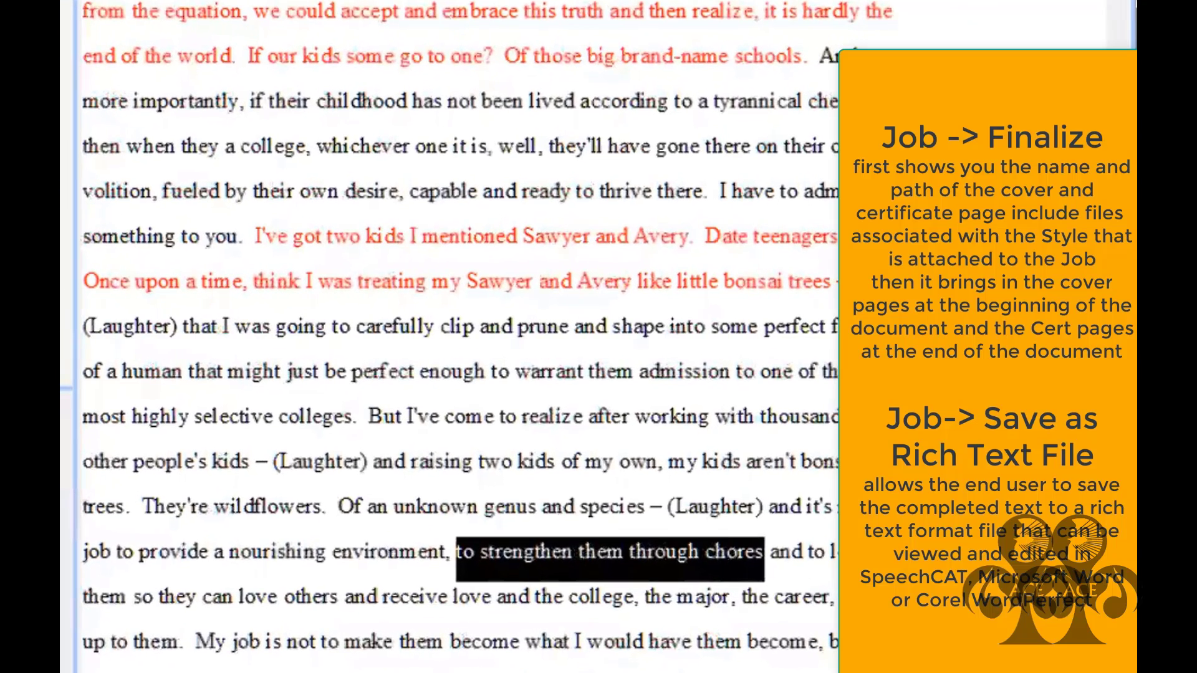
key("ctrl+[")
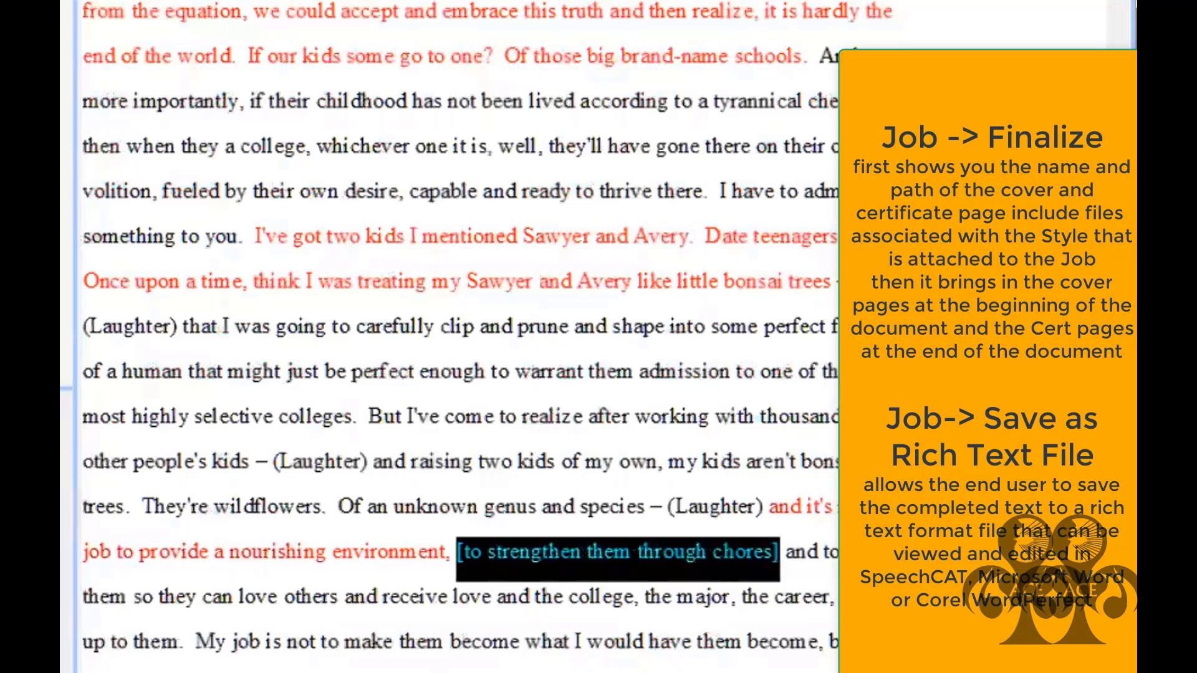
key("ctrl+z")
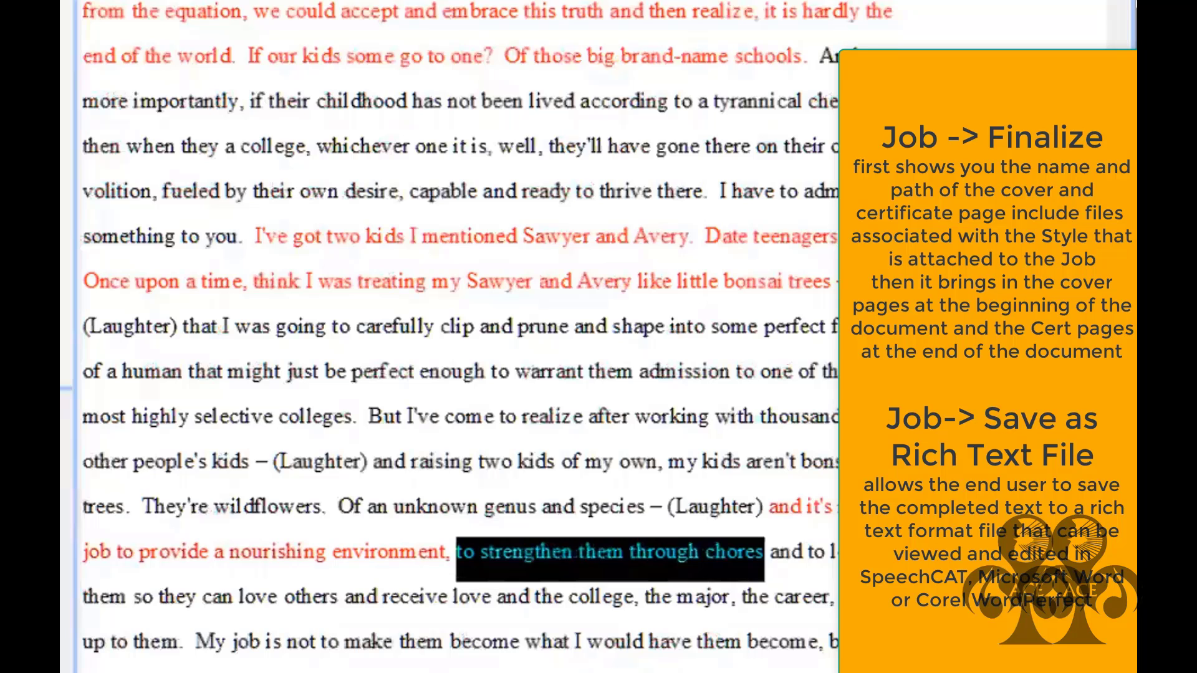
type("(")
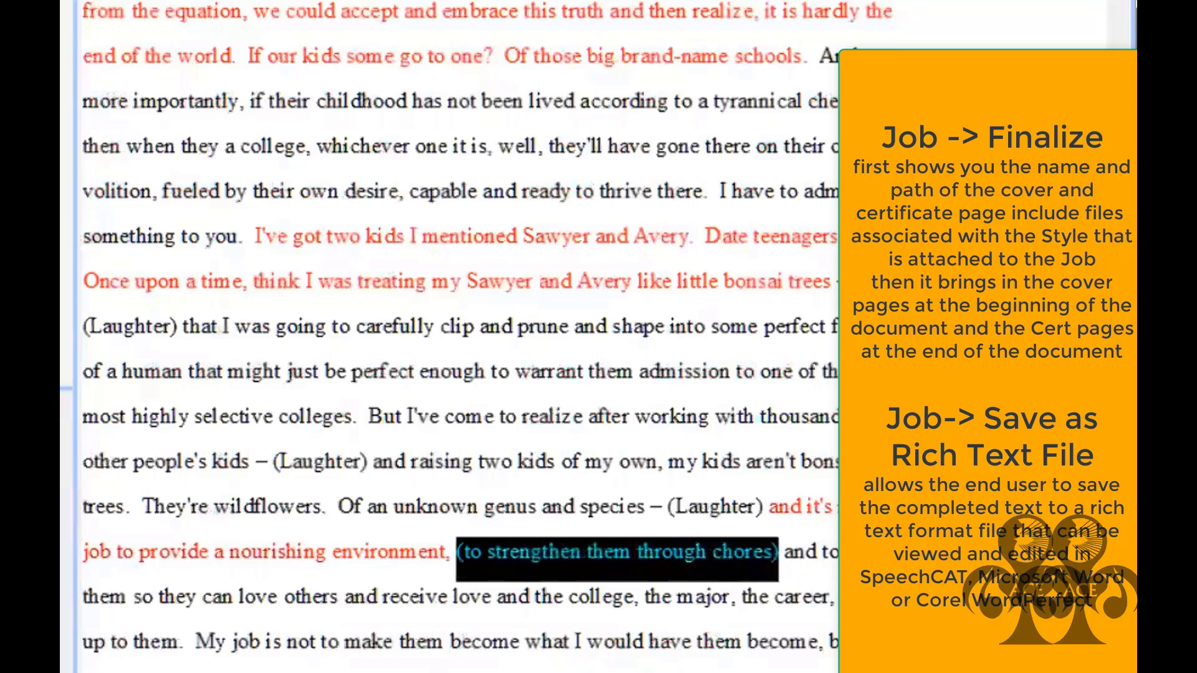
key("ctrl+z")
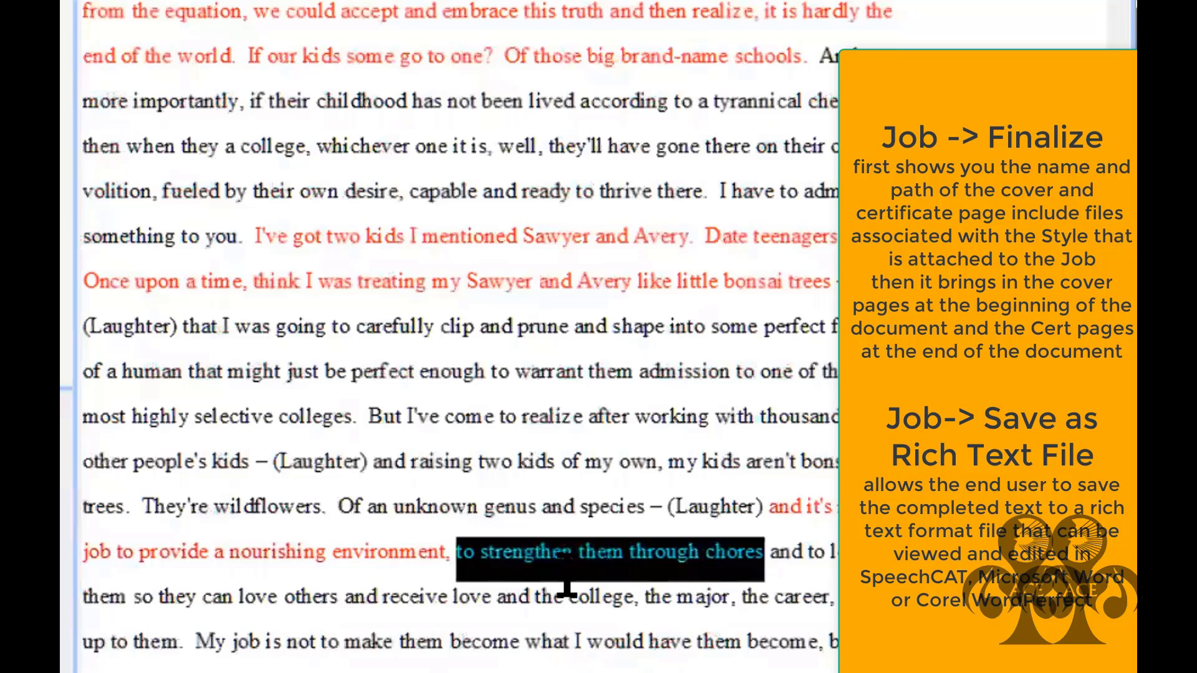
Step: Remove the comma after "environment" and enclose "strengthen them through chores" in commas
left_click(454, 561)
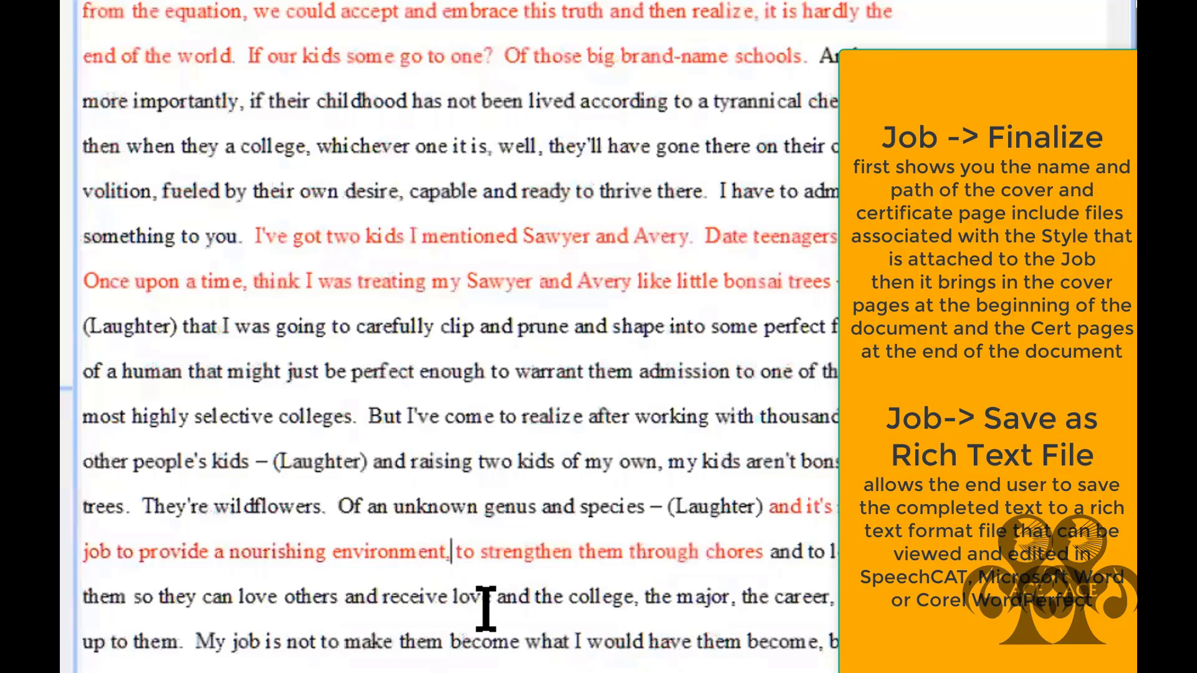
key("BackSpace")
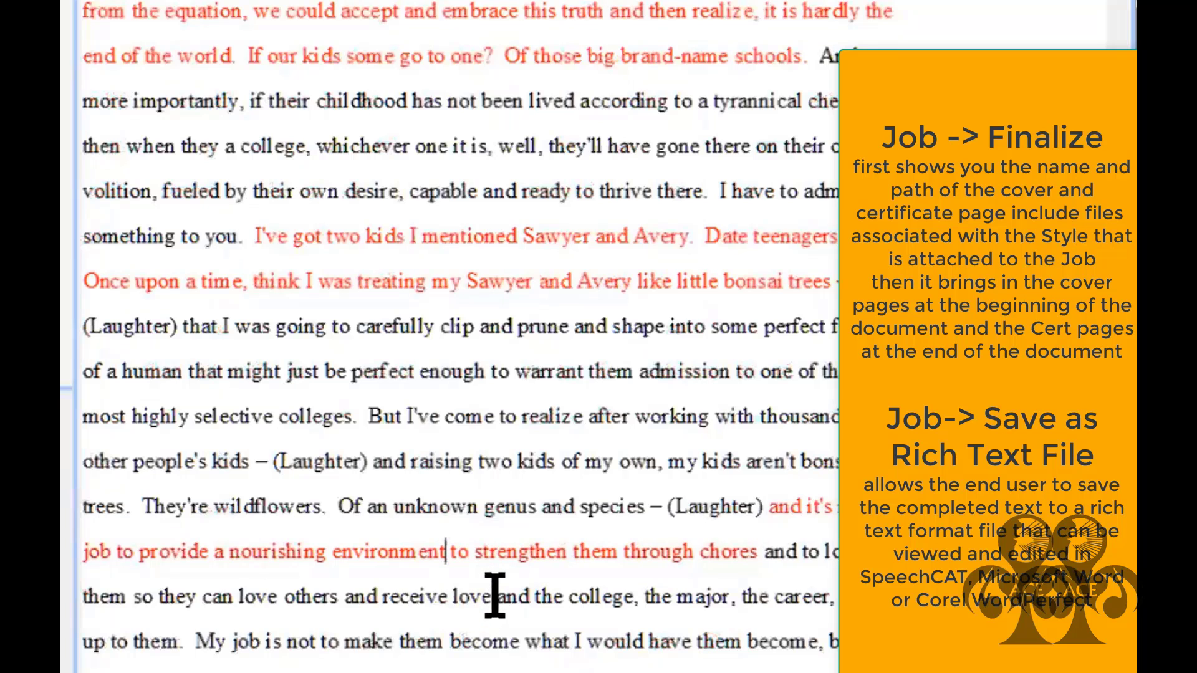
left_click_drag(756, 557, 475, 556)
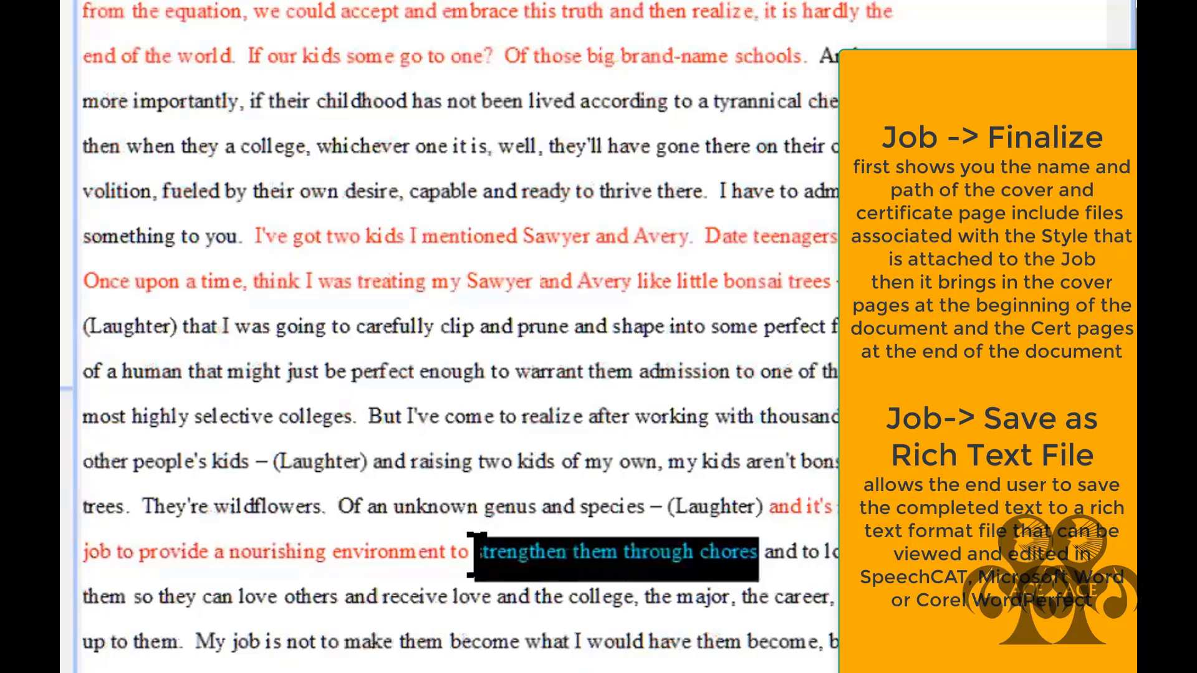
key("comma")
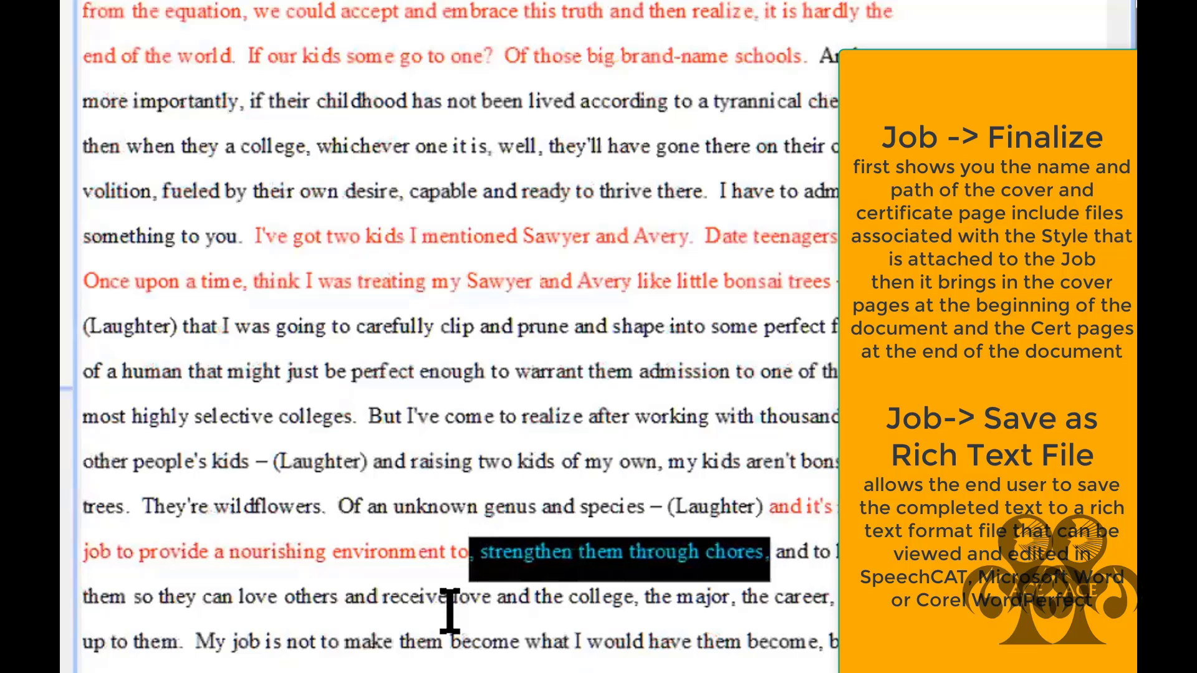
left_click(623, 616)
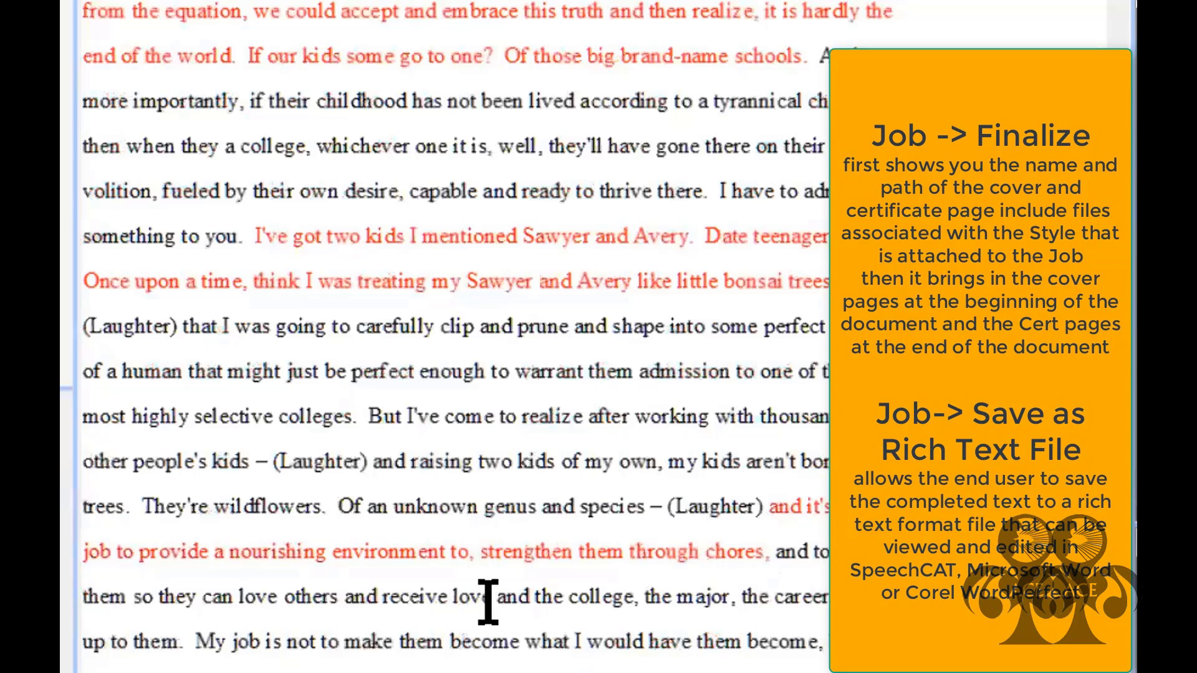
Step: Try the comma enclosure again on the "strengthen them through chores" phrase, and undo it
left_click(615, 555)
left_click_drag(761, 555, 484, 546)
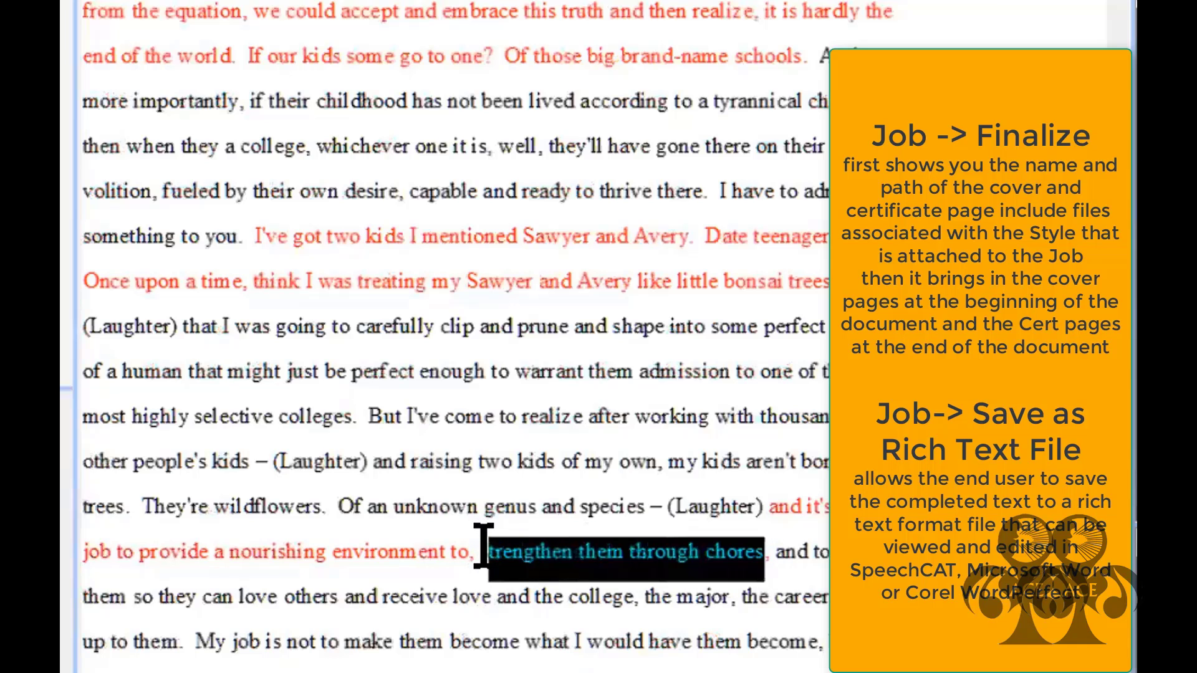
type(",")
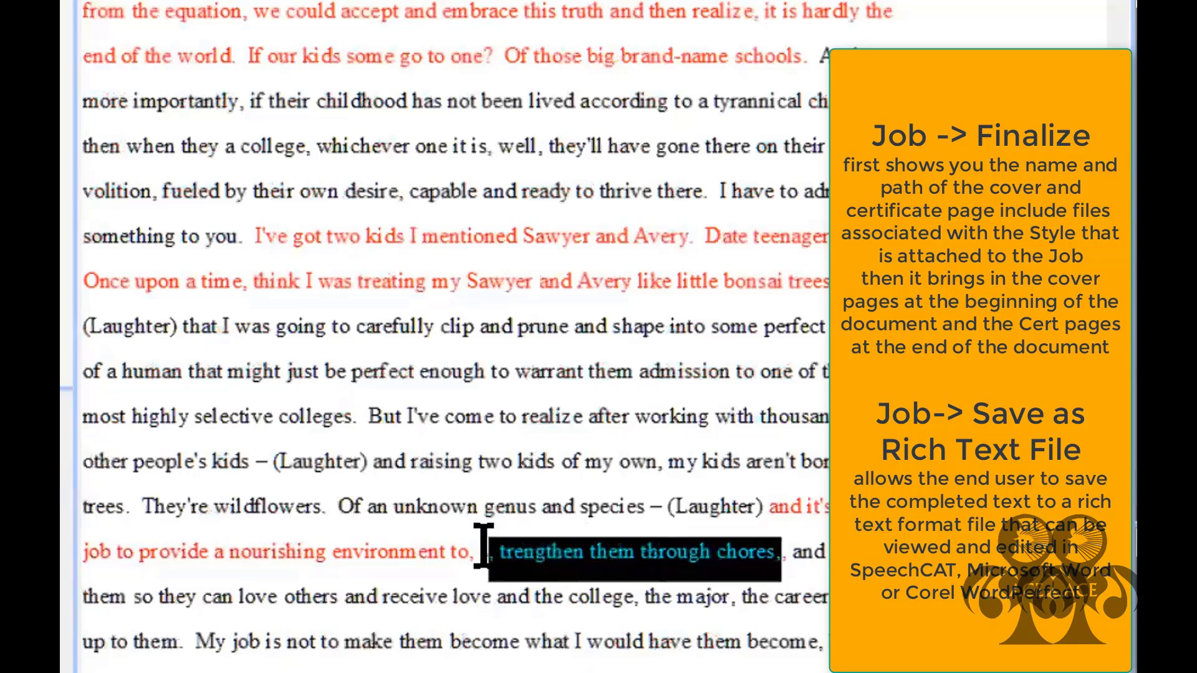
key("ctrl+z")
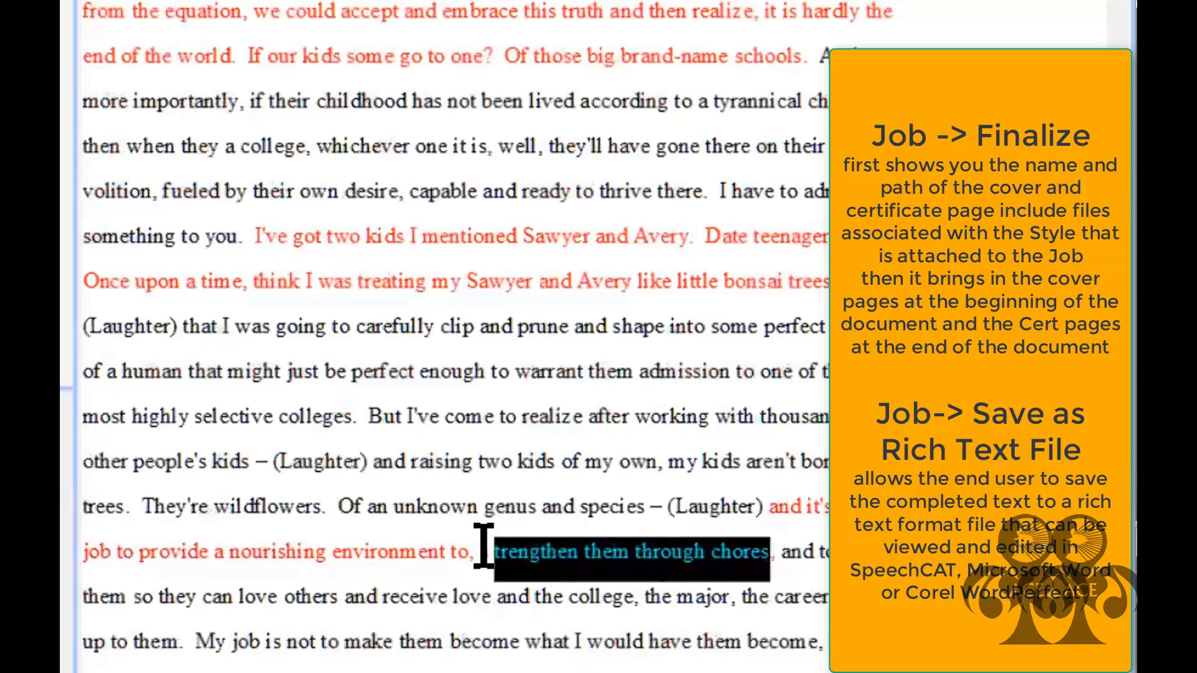